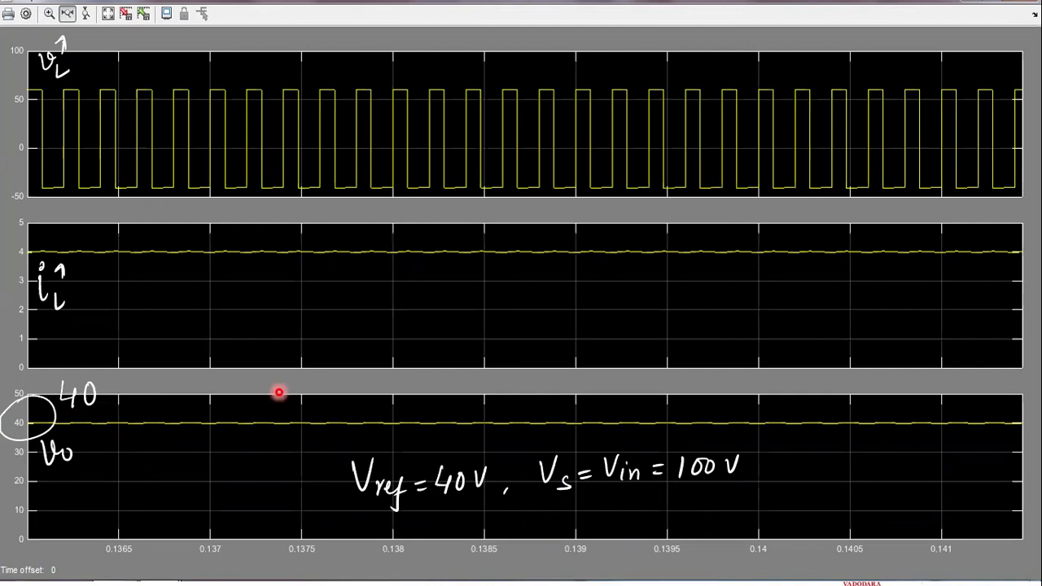
Step: Return to the annotated scope slide 8 after the final slide, then exit the slide show
{"action": "key", "text": "Right"}
{"action": "key", "text": "Left"}
{"action": "key", "text": "Escape"}
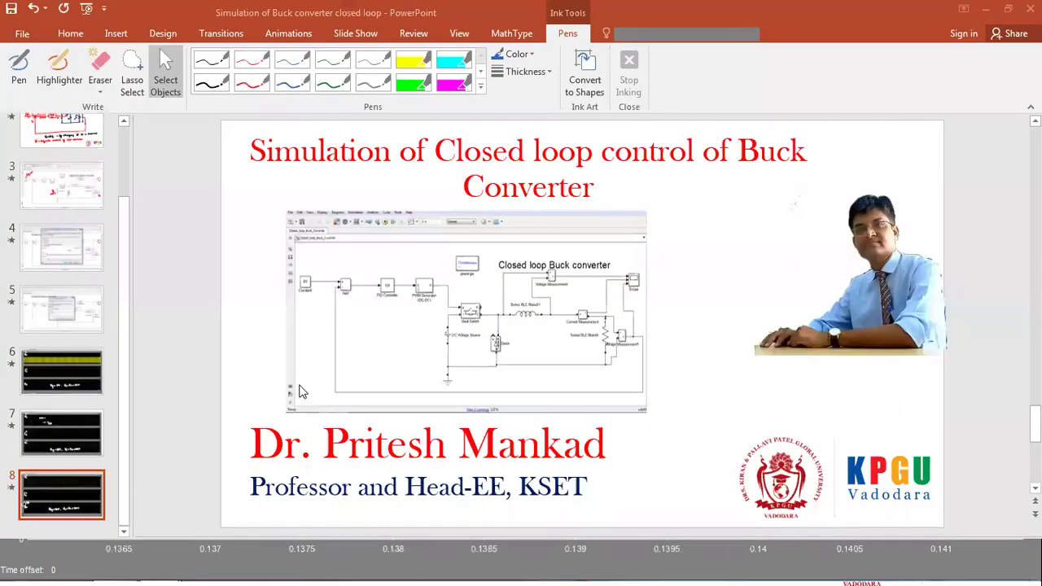
Step: Switch to the Closed_loop_Buck_Coverter model window from MATLAB's taskbar jump list
{"action": "right_click", "coordinate": [160, 572]}
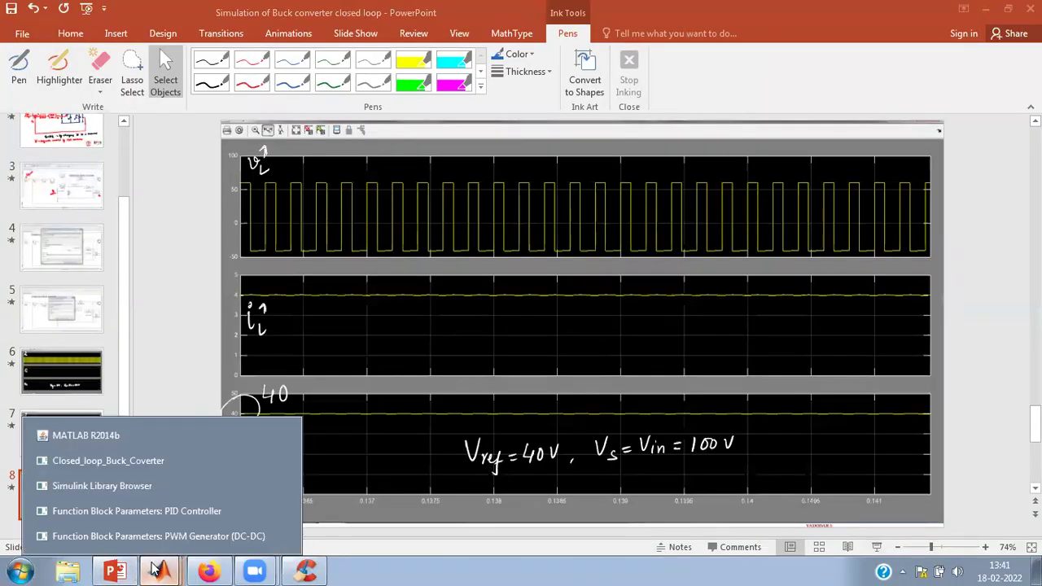
{"action": "left_click", "coordinate": [95, 465]}
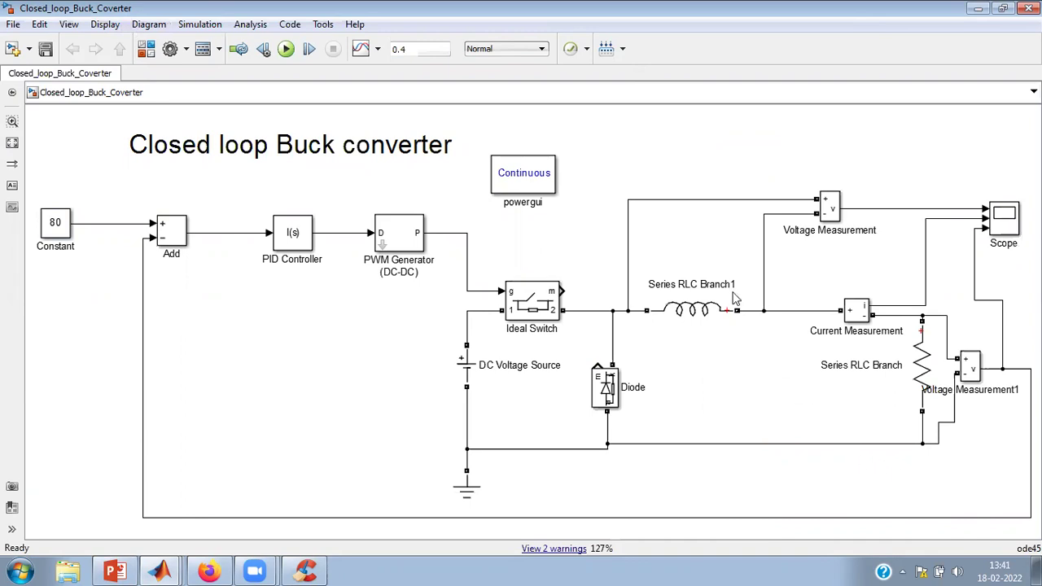
{"action": "double_click", "coordinate": [50, 231]}
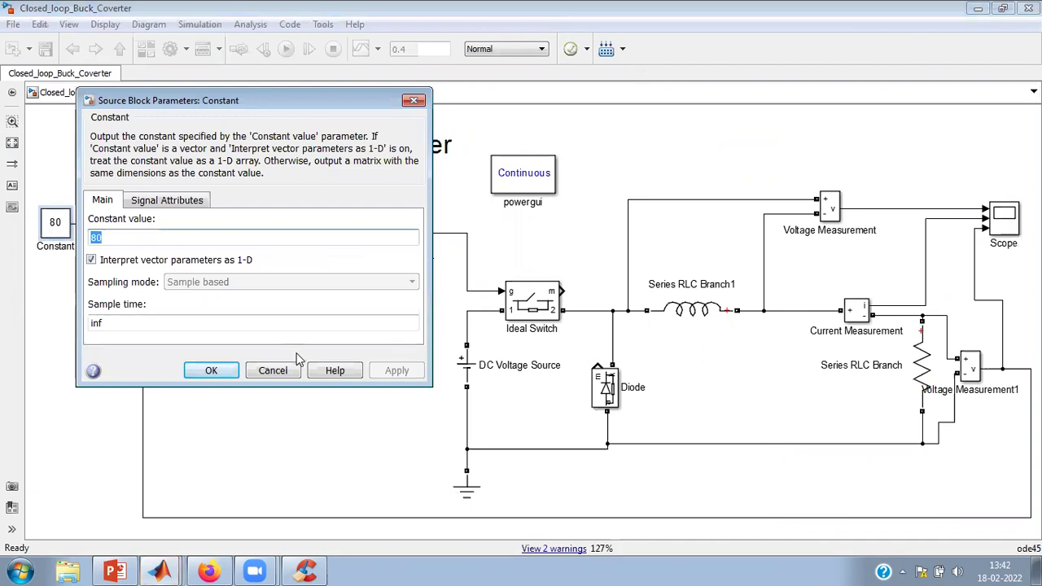
{"action": "left_click", "coordinate": [212, 371]}
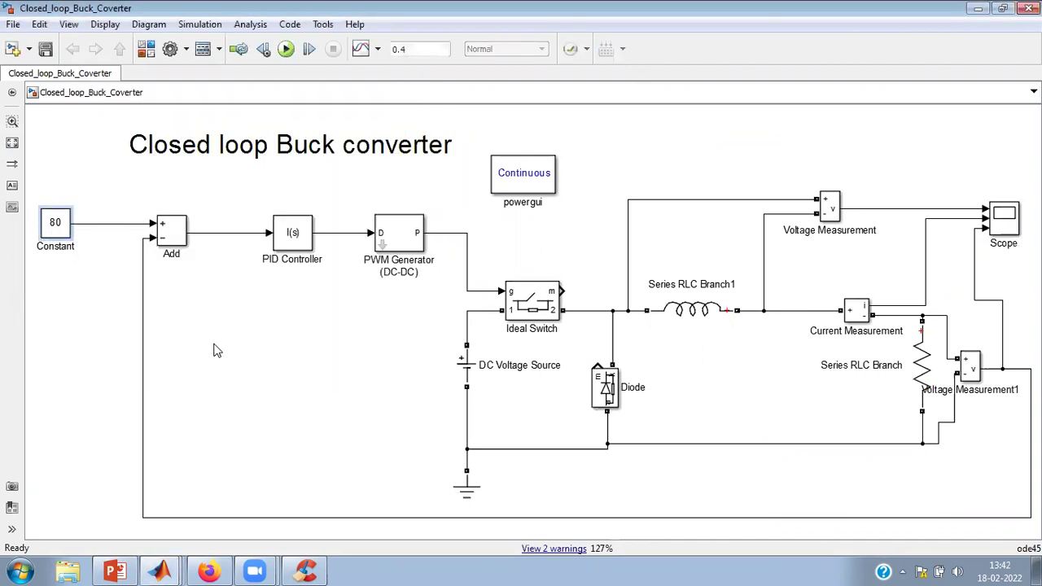
{"action": "double_click", "coordinate": [306, 242]}
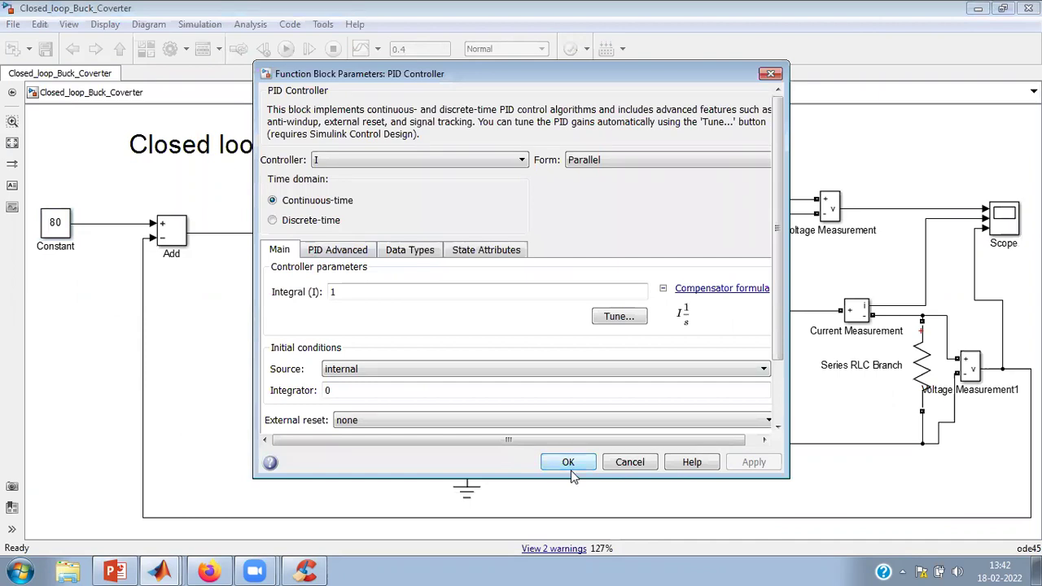
{"action": "left_click", "coordinate": [410, 163]}
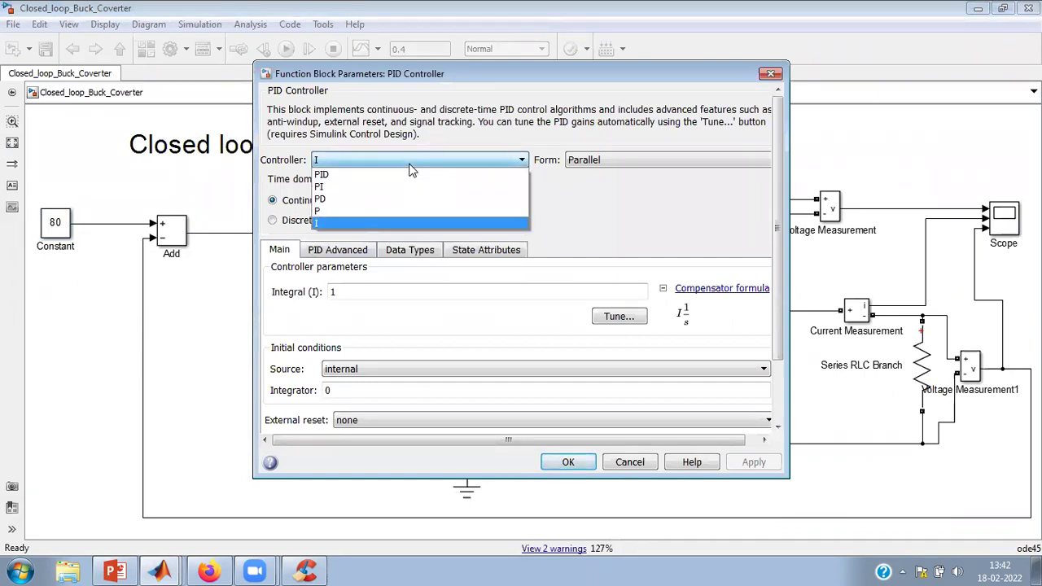
{"action": "left_click", "coordinate": [411, 167]}
{"action": "left_click", "coordinate": [568, 461]}
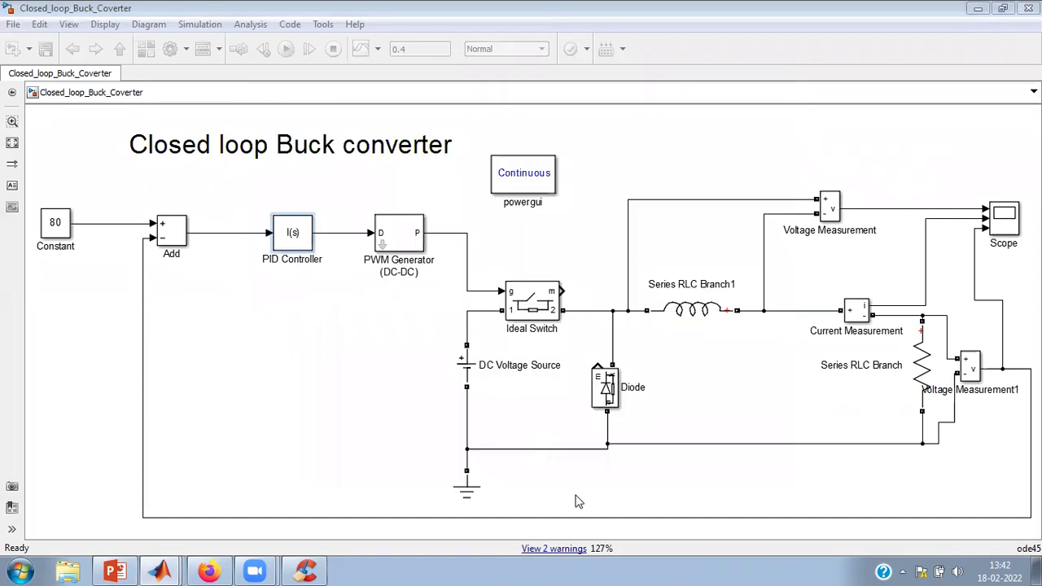
{"action": "double_click", "coordinate": [415, 244]}
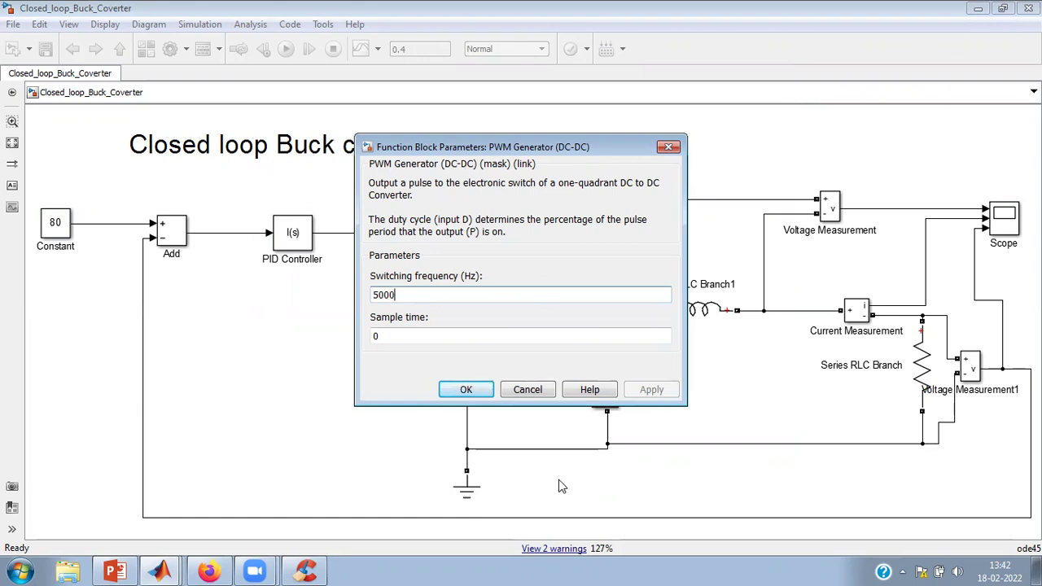
{"action": "left_click", "coordinate": [461, 391]}
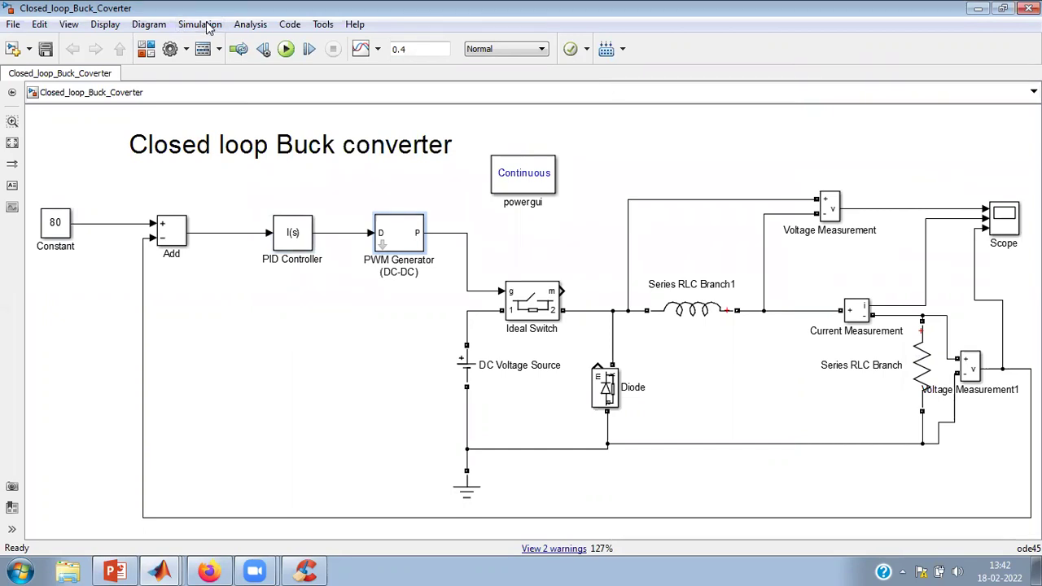
Step: Run the simulation and check the autoscaled Scope, zoomed to 0.19–0.25 s, showing the output at 80 V
{"action": "left_click", "coordinate": [286, 49]}
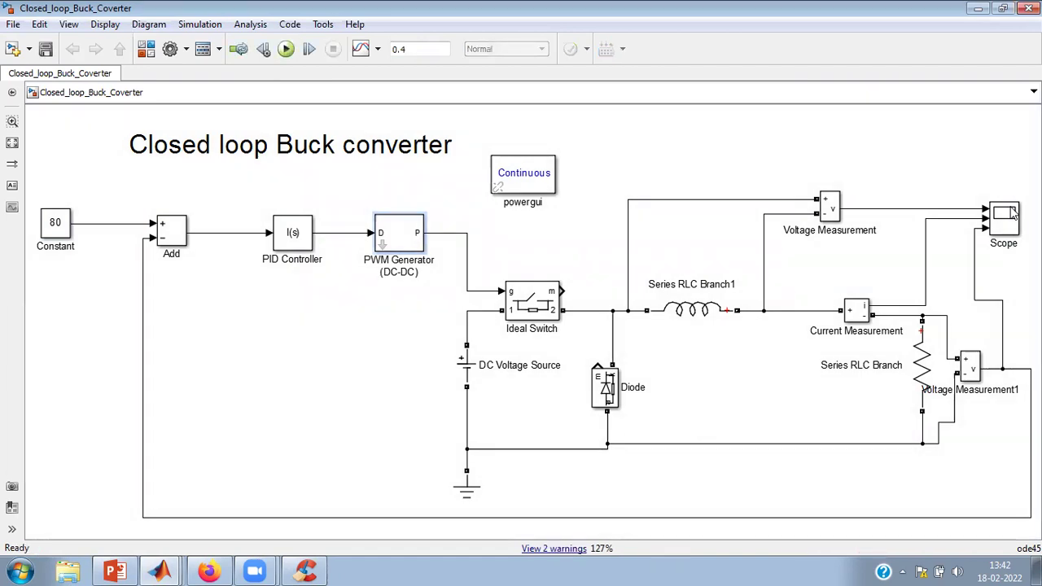
{"action": "double_click", "coordinate": [1014, 214]}
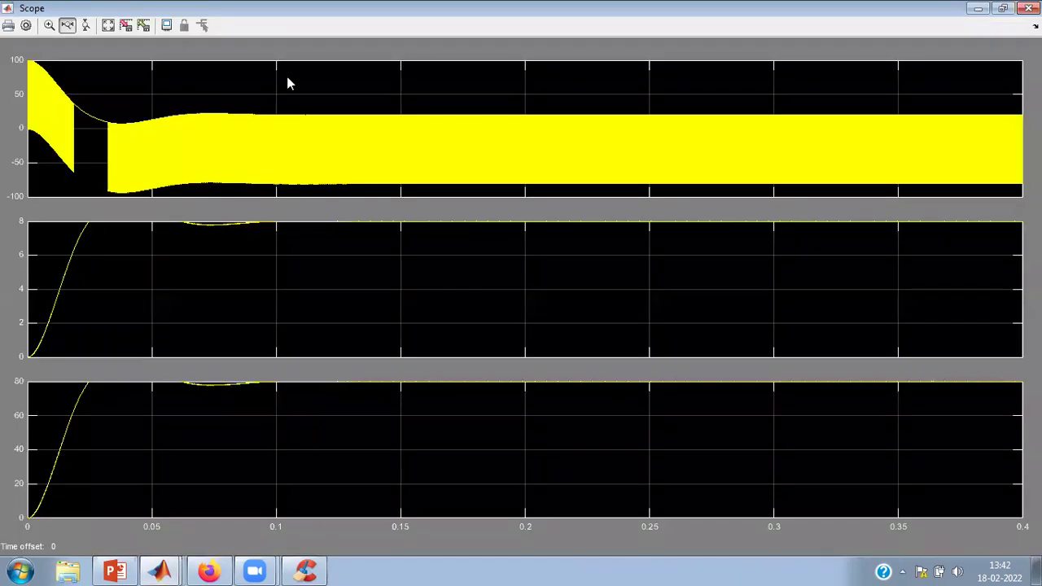
{"action": "left_click", "coordinate": [108, 27]}
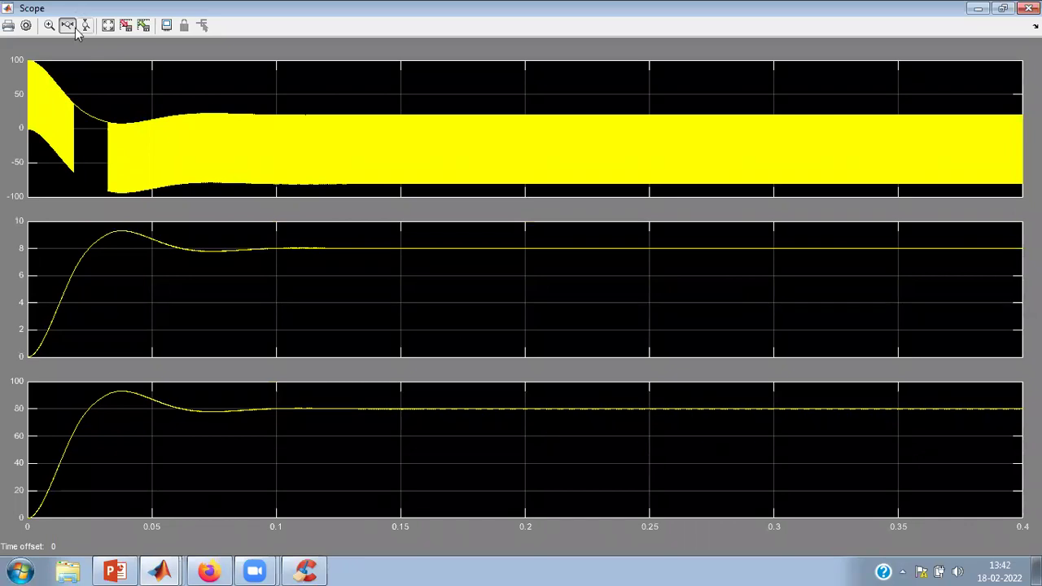
{"action": "left_click_drag", "start_coordinate": [506, 421], "coordinate": [653, 421]}
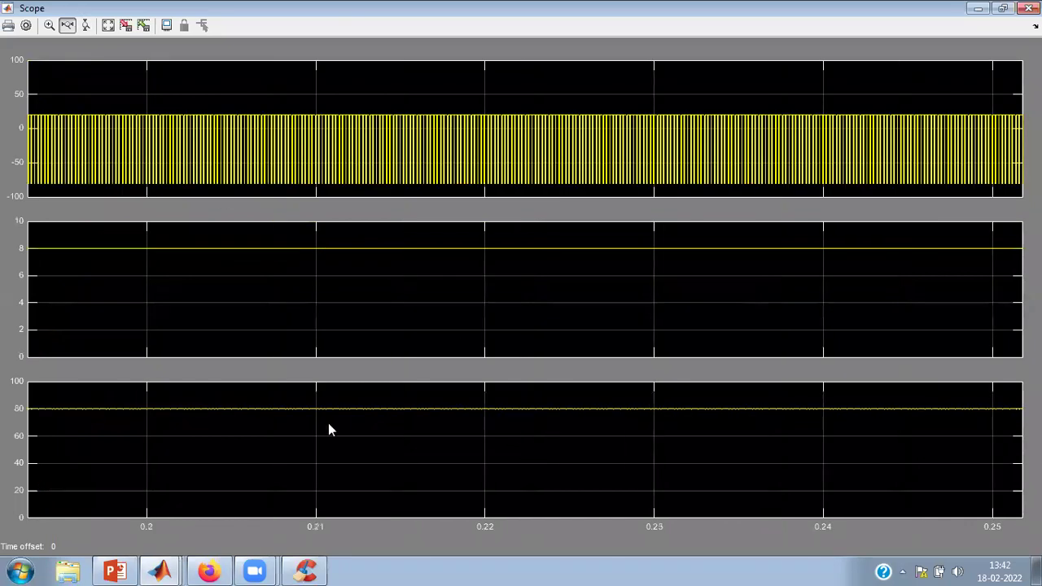
{"action": "left_click", "coordinate": [978, 8]}
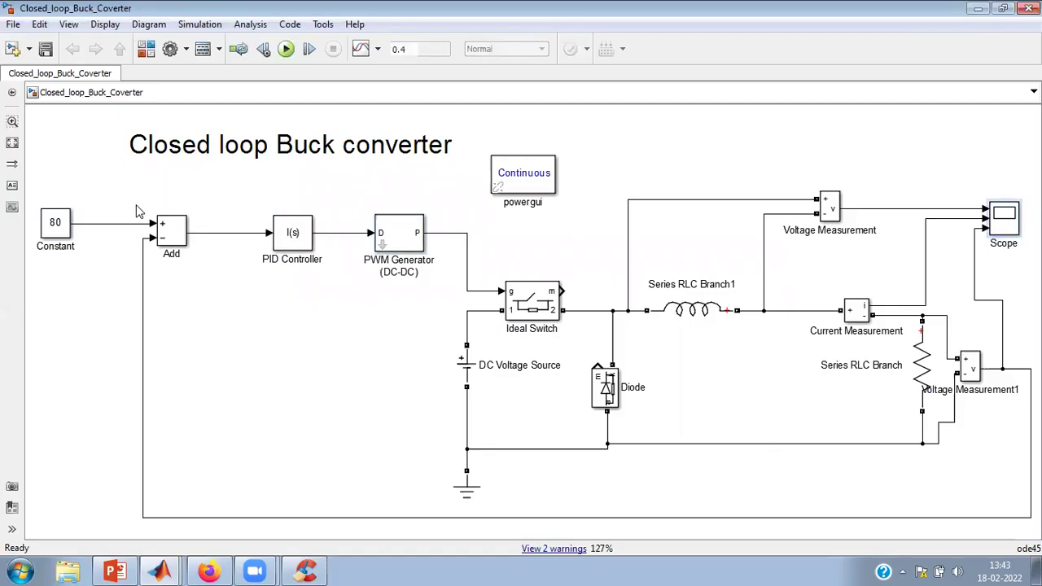
Step: Set the reference Constant block to 60 and rerun the simulation
{"action": "double_click", "coordinate": [62, 221]}
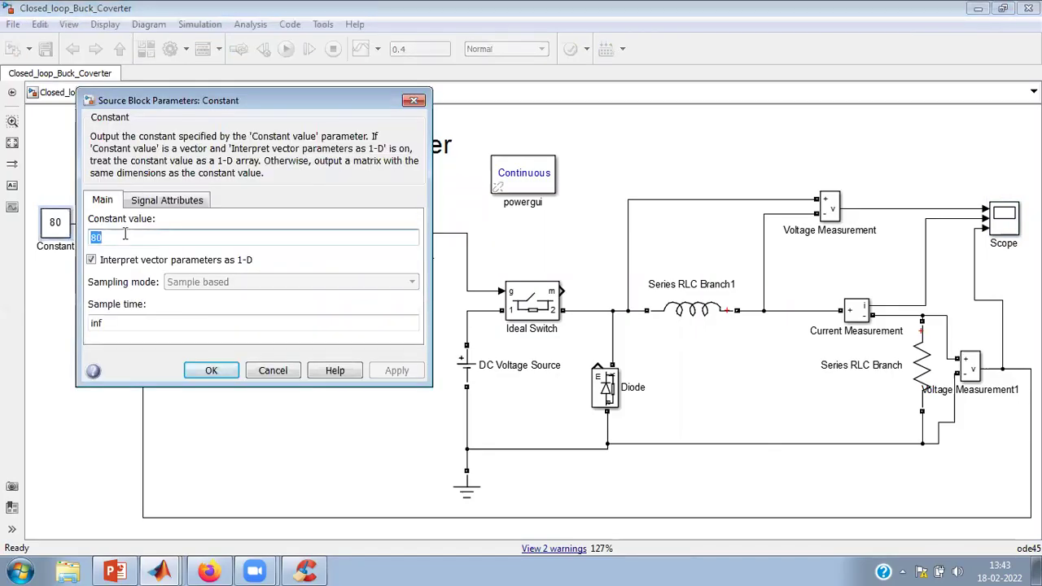
{"action": "type", "text": "60"}
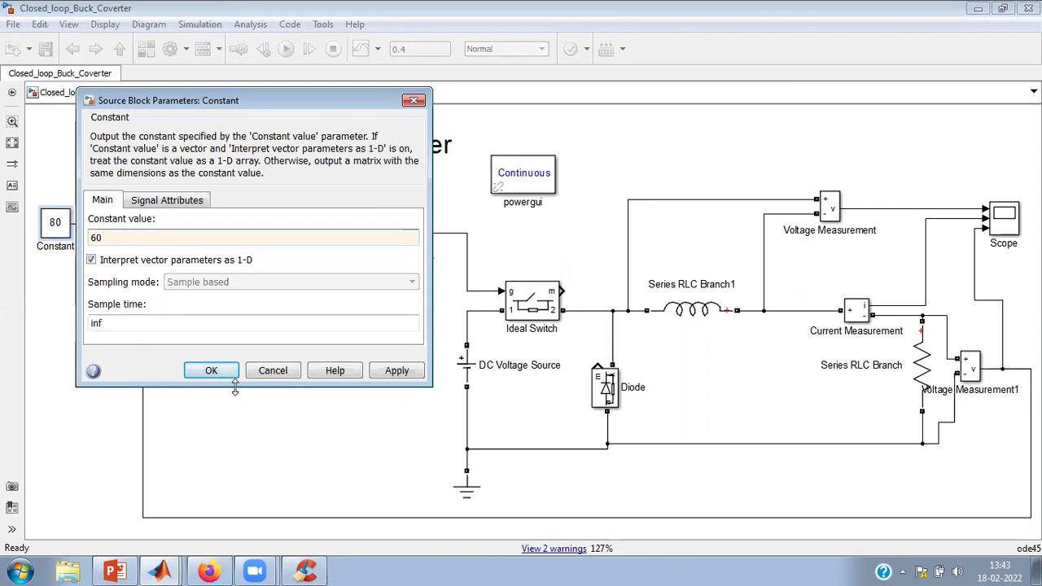
{"action": "left_click", "coordinate": [228, 373]}
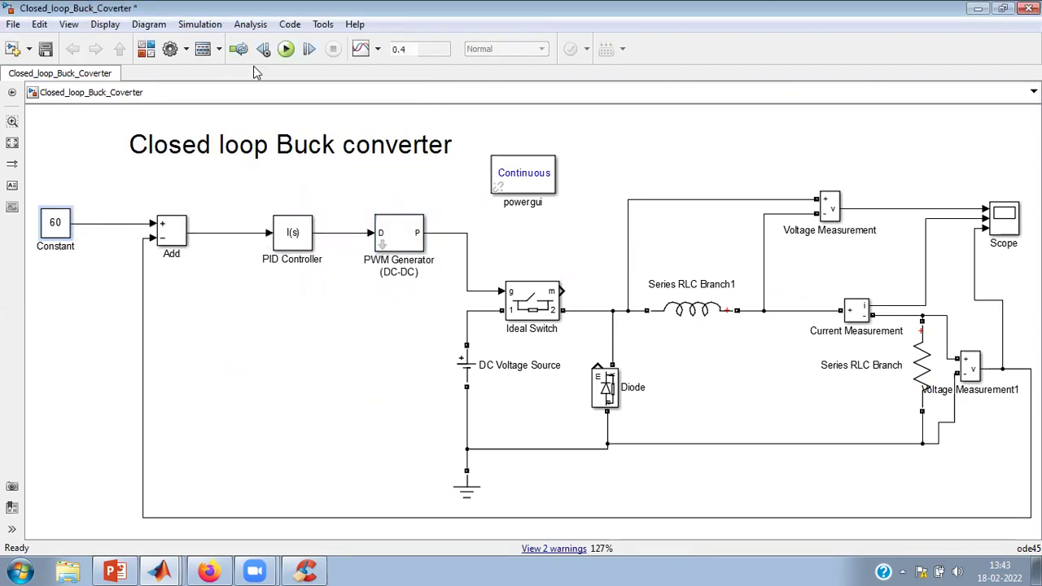
{"action": "left_click", "coordinate": [285, 49]}
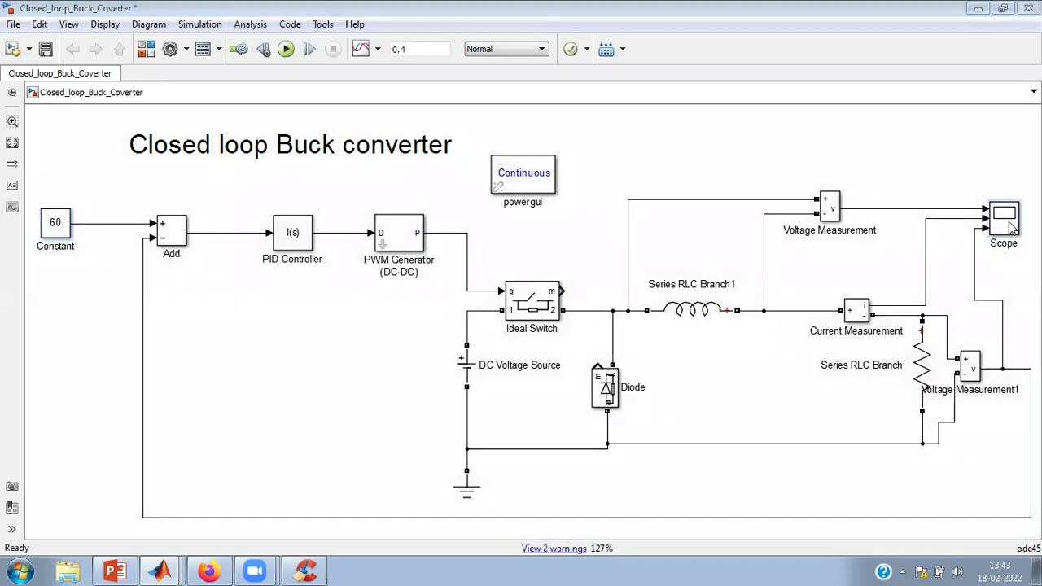
Step: Autoscale the Scope and zoom to 0.143–0.186 s, confirming 60 V output and about 6 A current
{"action": "double_click", "coordinate": [1009, 228]}
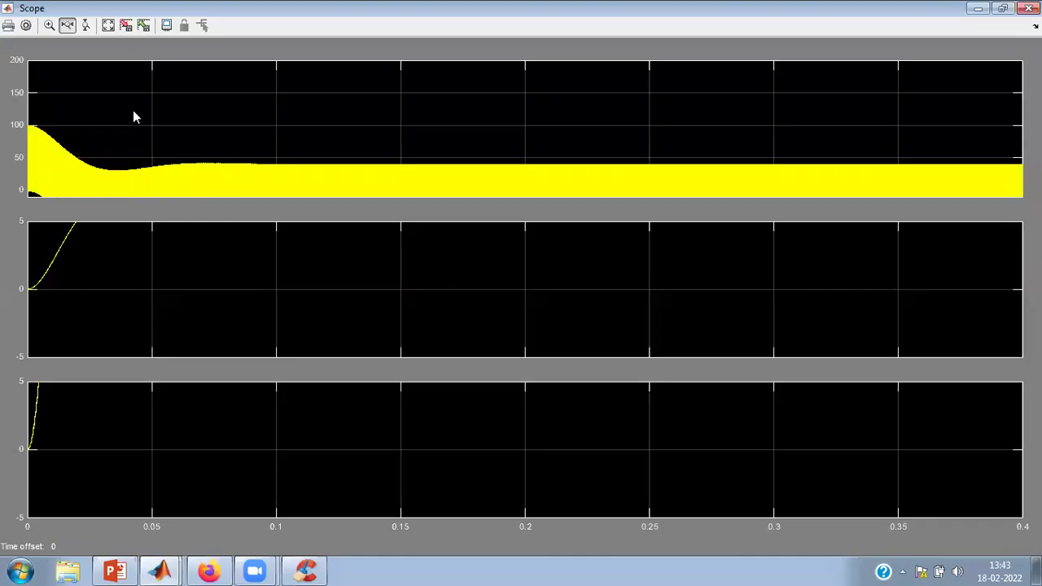
{"action": "left_click", "coordinate": [108, 25]}
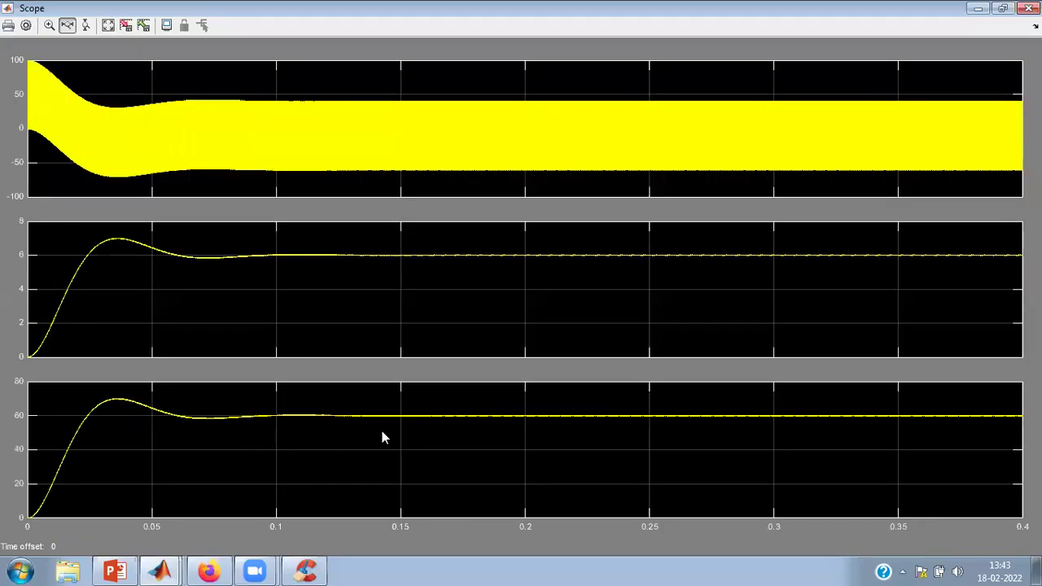
{"action": "left_click_drag", "start_coordinate": [382, 431], "coordinate": [490, 443]}
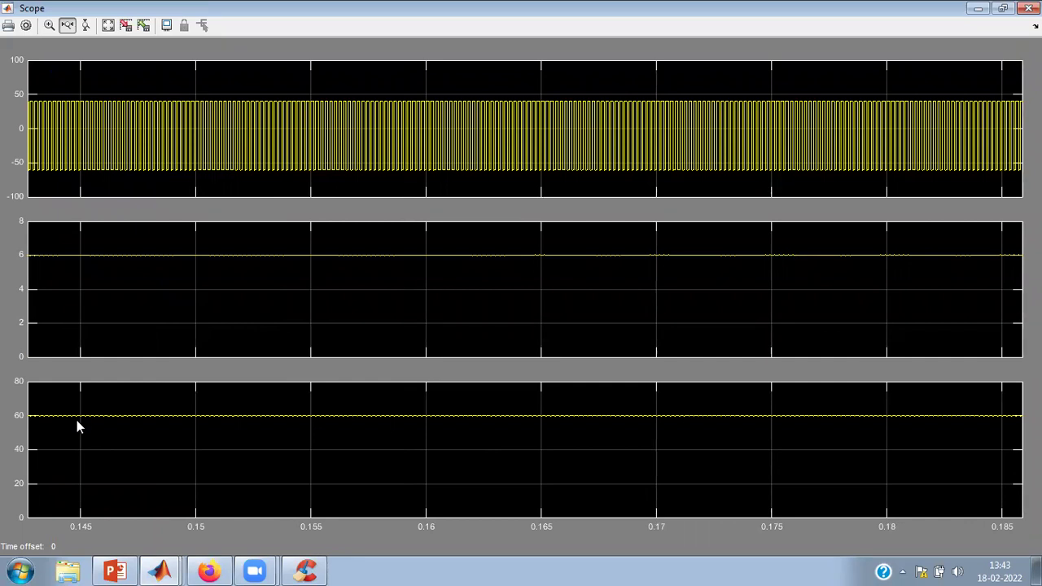
{"action": "left_click", "coordinate": [979, 8]}
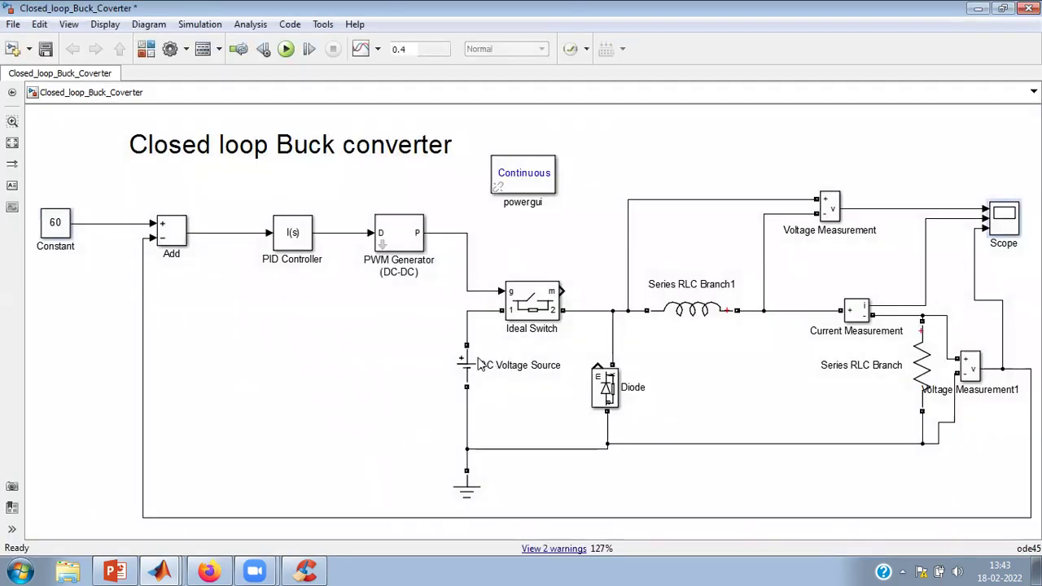
Step: Change the DC Voltage Source amplitude from 100 to 110 V
{"action": "double_click", "coordinate": [467, 367]}
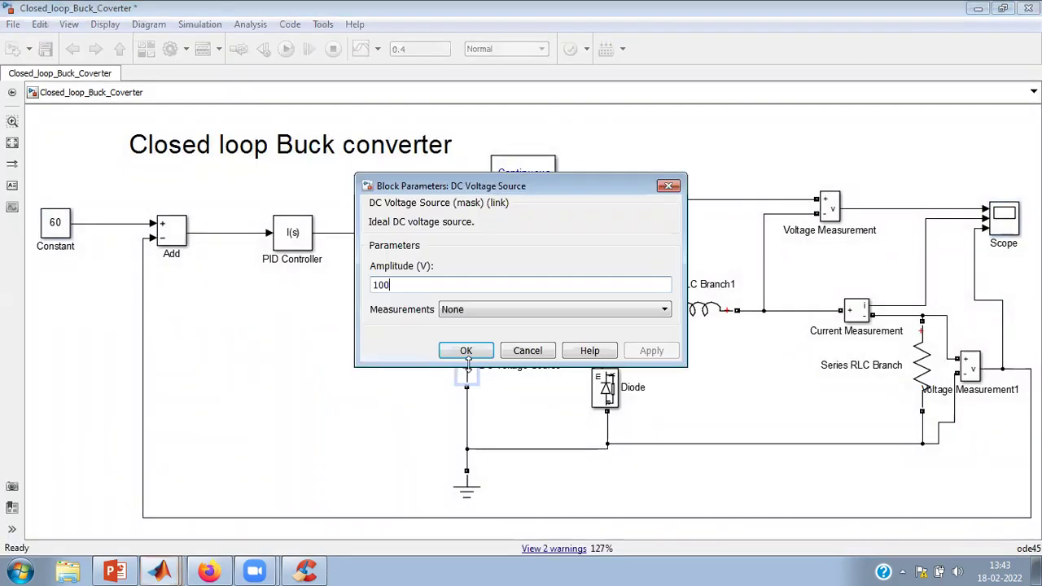
{"action": "double_click", "coordinate": [394, 286]}
{"action": "type", "text": "1"}
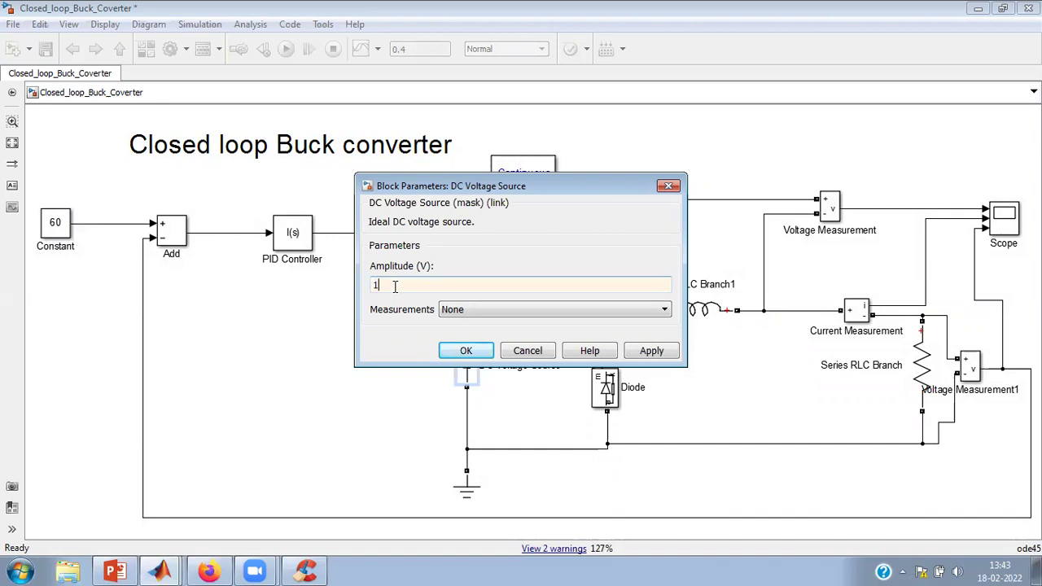
{"action": "type", "text": "10"}
{"action": "left_click", "coordinate": [465, 351]}
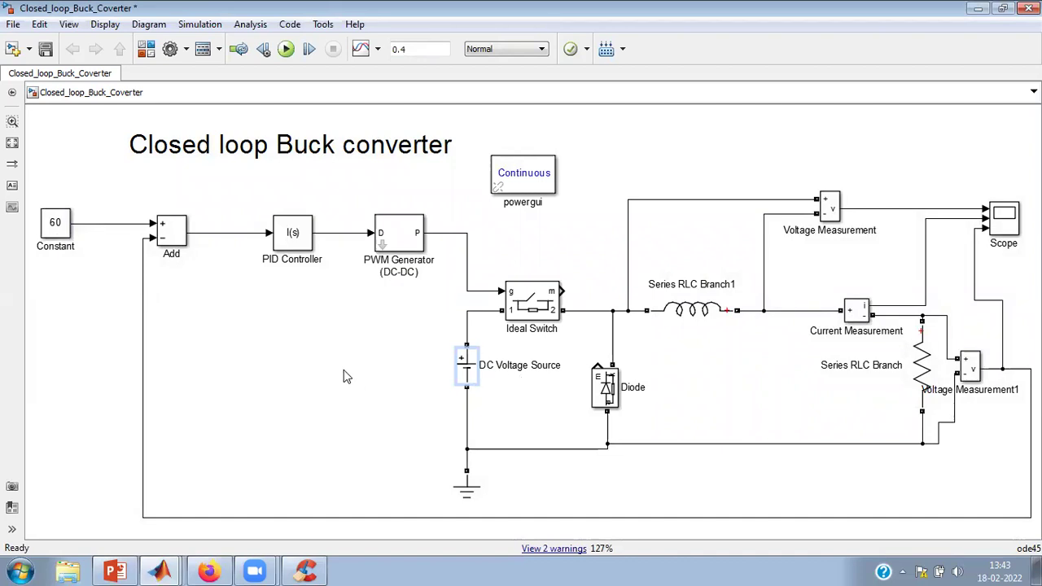
{"action": "left_click", "coordinate": [474, 371]}
Step: Rerun with the 110 V supply and zoom the autoscaled Scope to 0.136–0.212 s to confirm 60 V output
{"action": "left_click", "coordinate": [289, 55]}
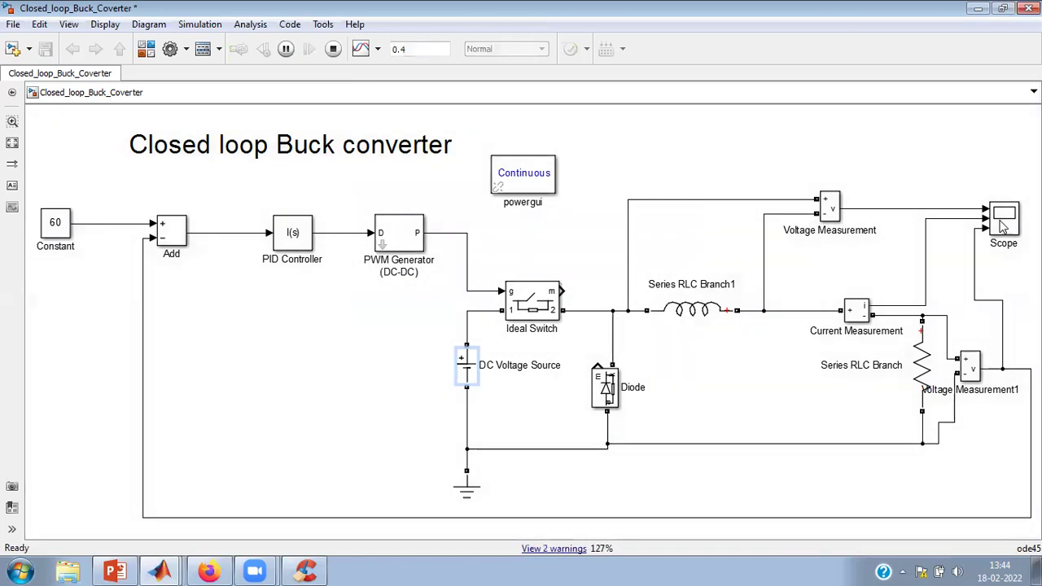
{"action": "double_click", "coordinate": [1002, 228]}
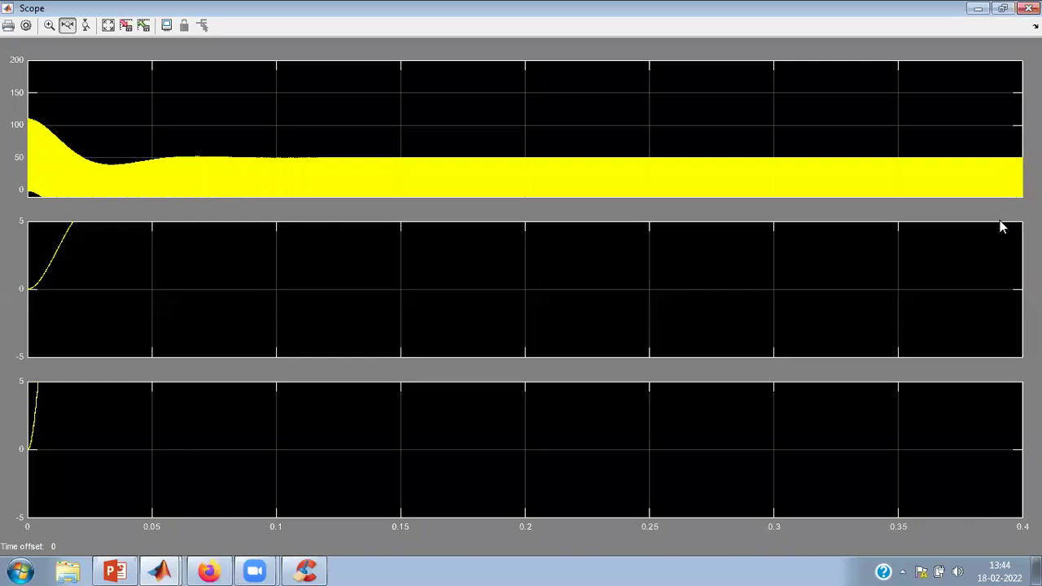
{"action": "left_click", "coordinate": [106, 27]}
{"action": "left_click_drag", "start_coordinate": [366, 437], "coordinate": [555, 437]}
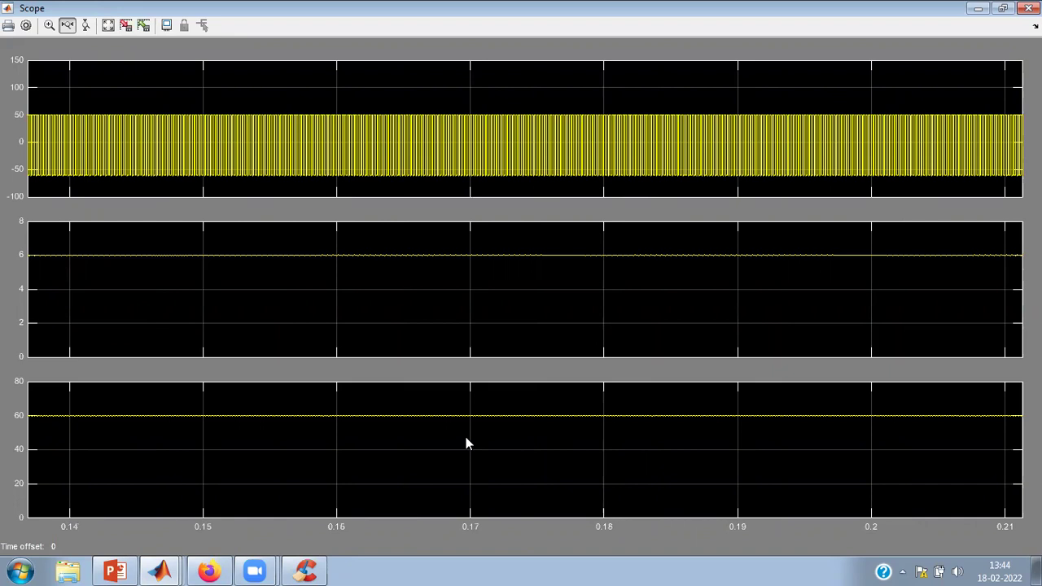
{"action": "left_click", "coordinate": [979, 9]}
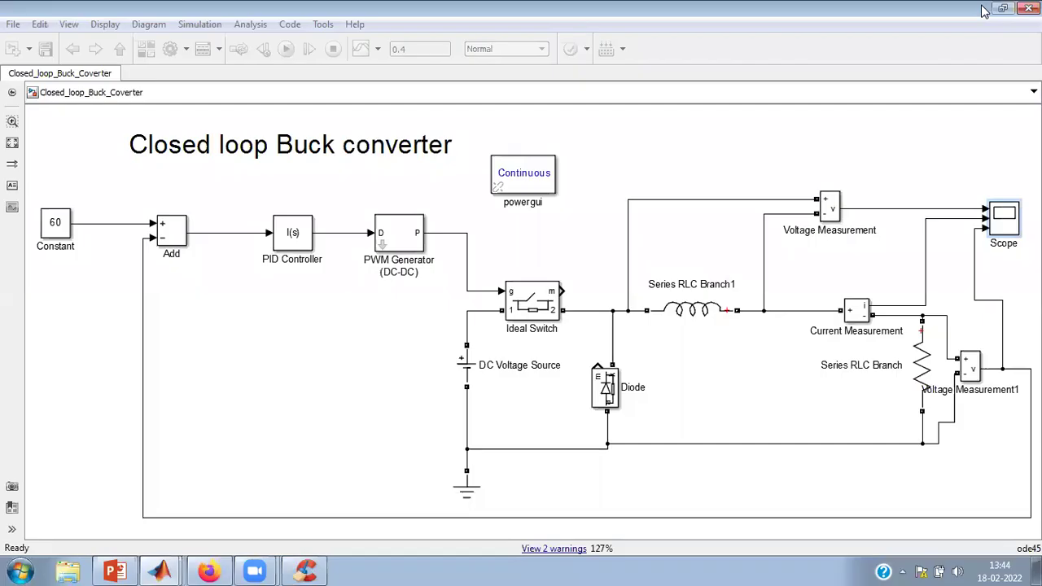
{"action": "left_click", "coordinate": [283, 160]}
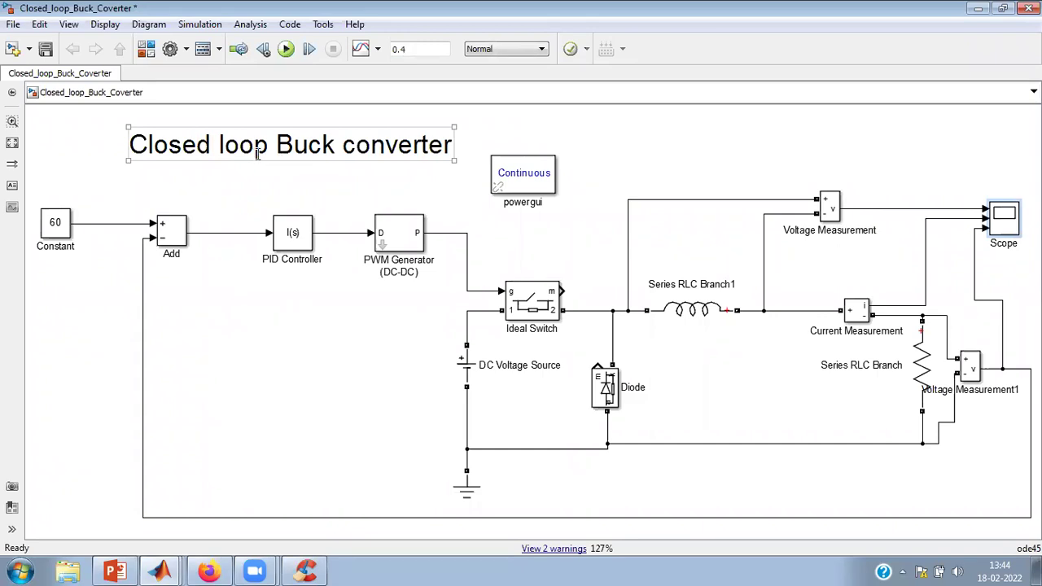
{"action": "left_click", "coordinate": [504, 221]}
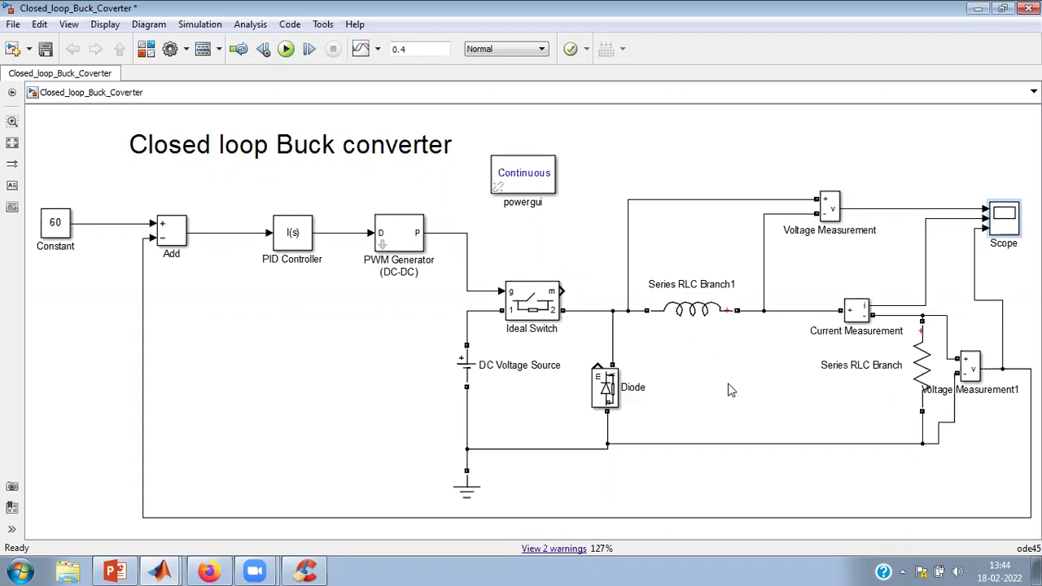
{"action": "left_click", "coordinate": [398, 244]}
{"action": "double_click", "coordinate": [398, 244]}
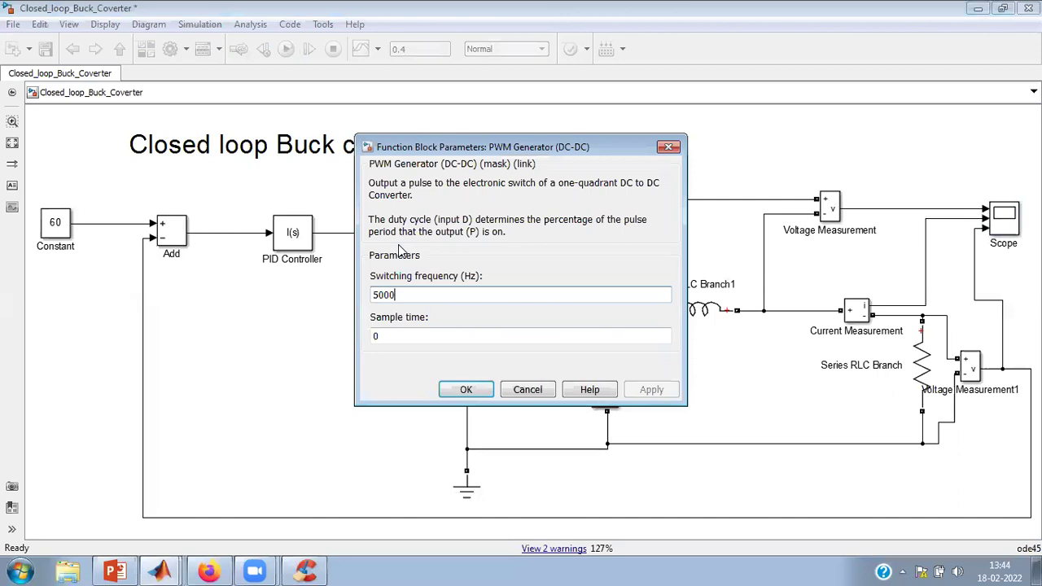
{"action": "left_click", "coordinate": [466, 390]}
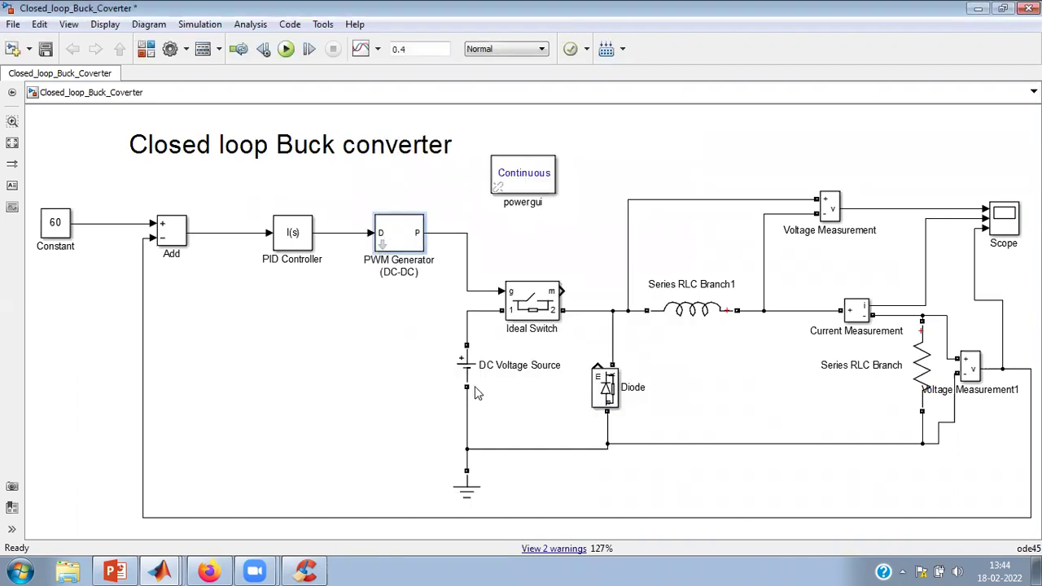
{"action": "left_click", "coordinate": [477, 362]}
{"action": "left_click", "coordinate": [922, 373]}
{"action": "left_click", "coordinate": [918, 371]}
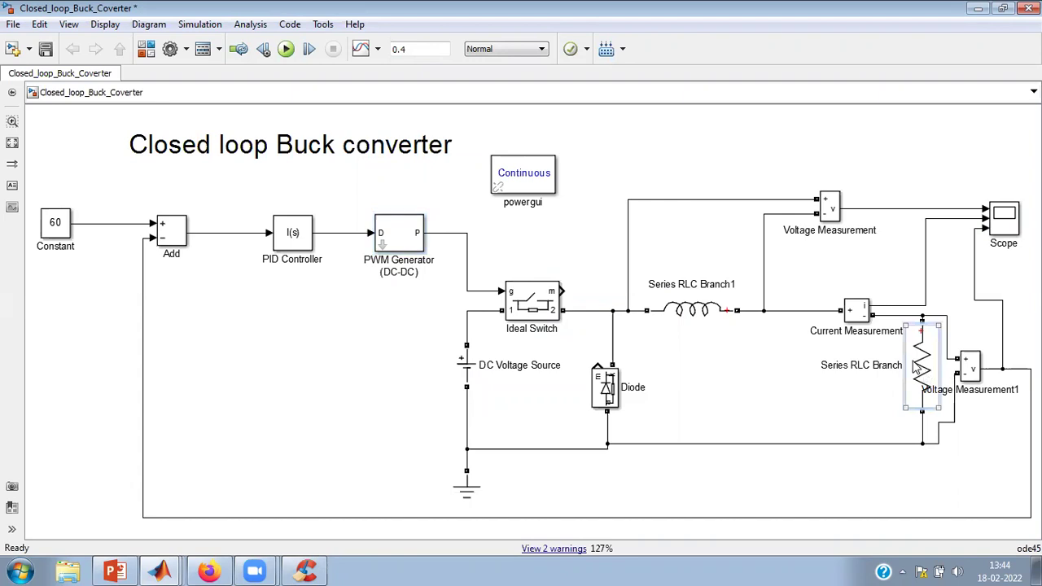
{"action": "double_click", "coordinate": [918, 371]}
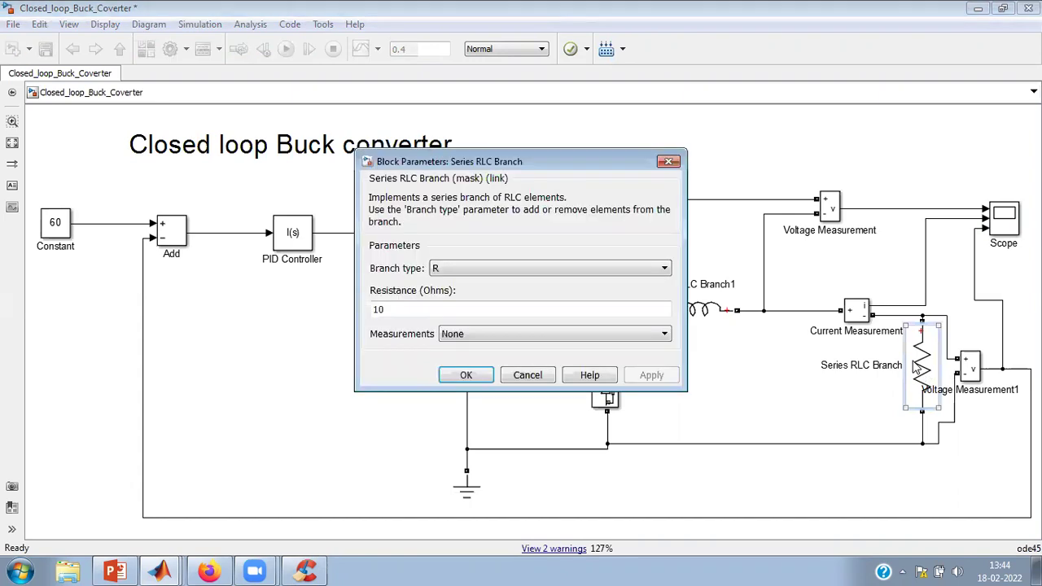
{"action": "left_click", "coordinate": [465, 378]}
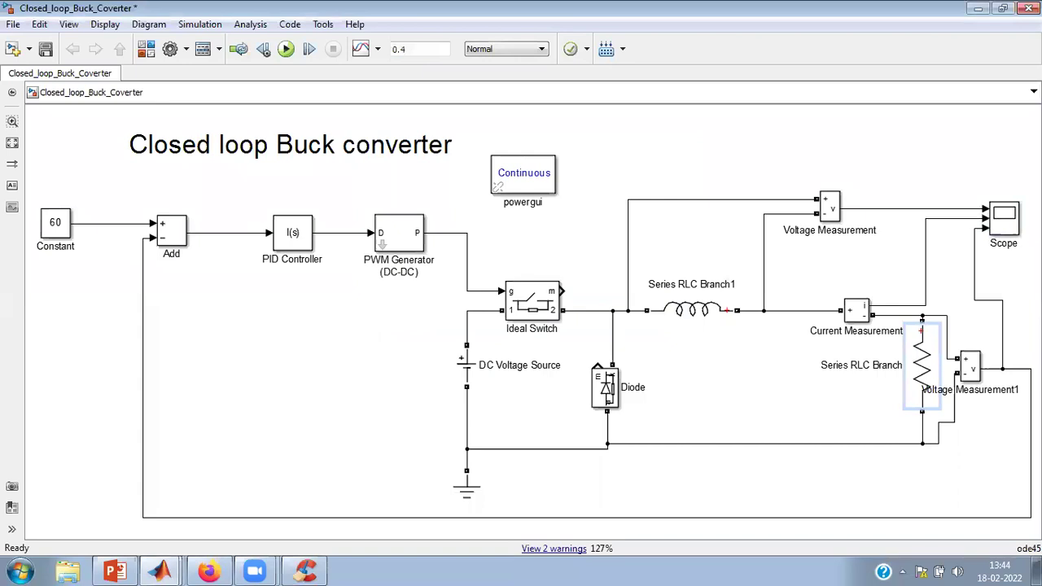